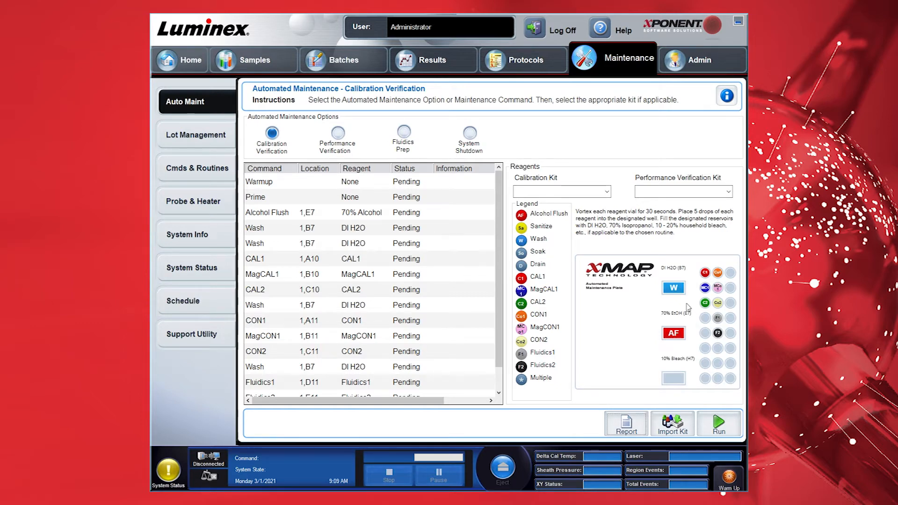
Create a new protocol named 'Human QuantiGene Plex custom 80plex' with manufacturer Invitrogen
left_click(532, 63)
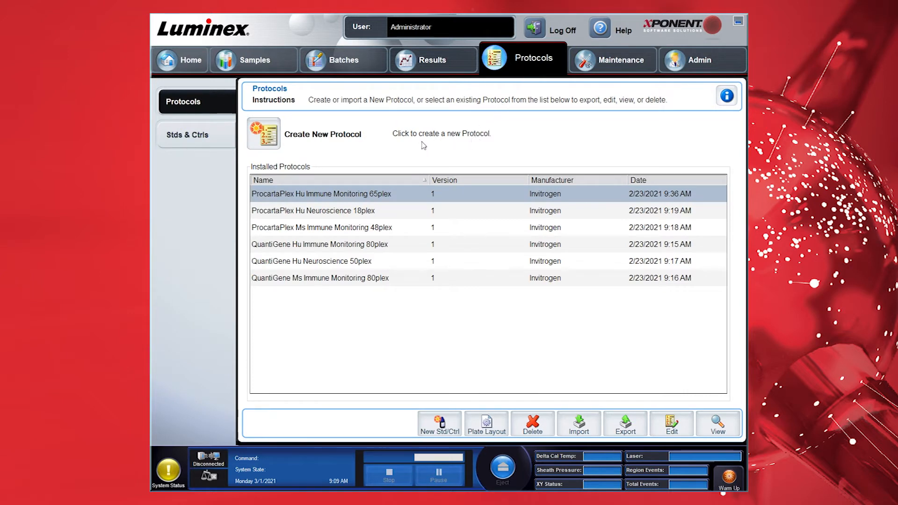
left_click(270, 141)
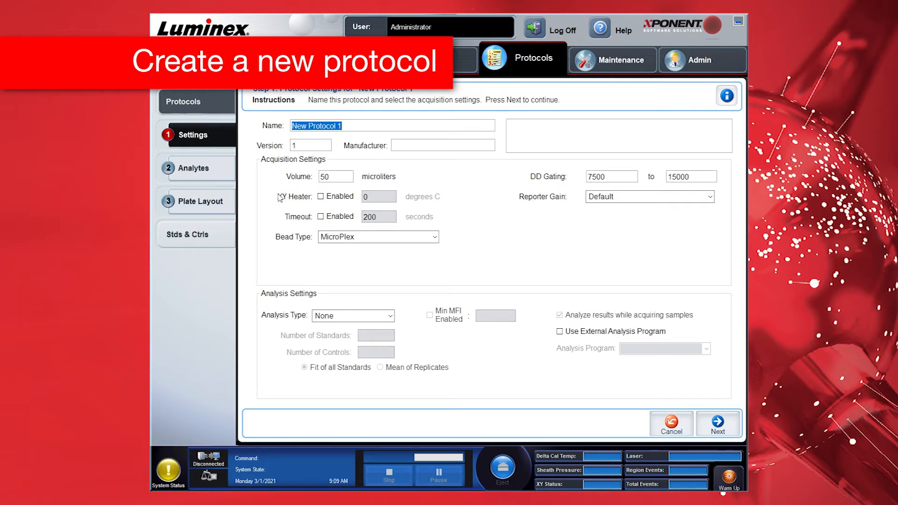
type("Huma")
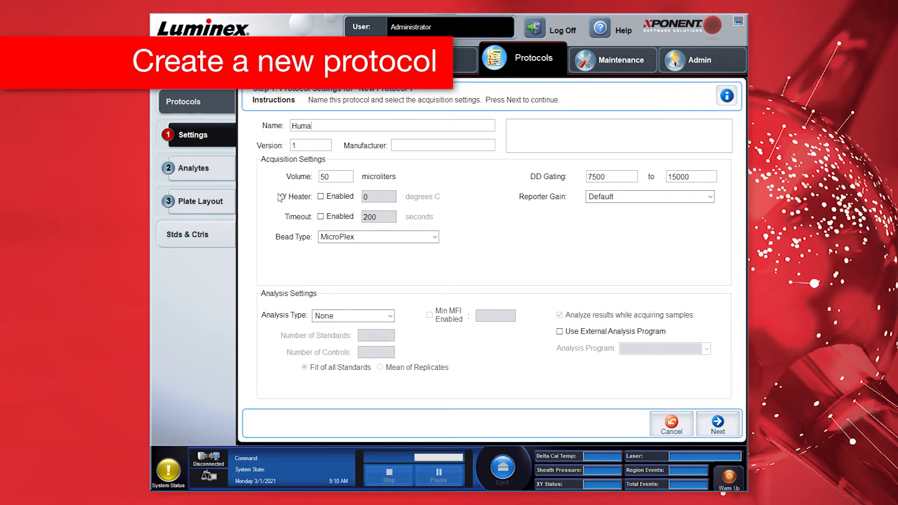
type("n QuantiGene Ple")
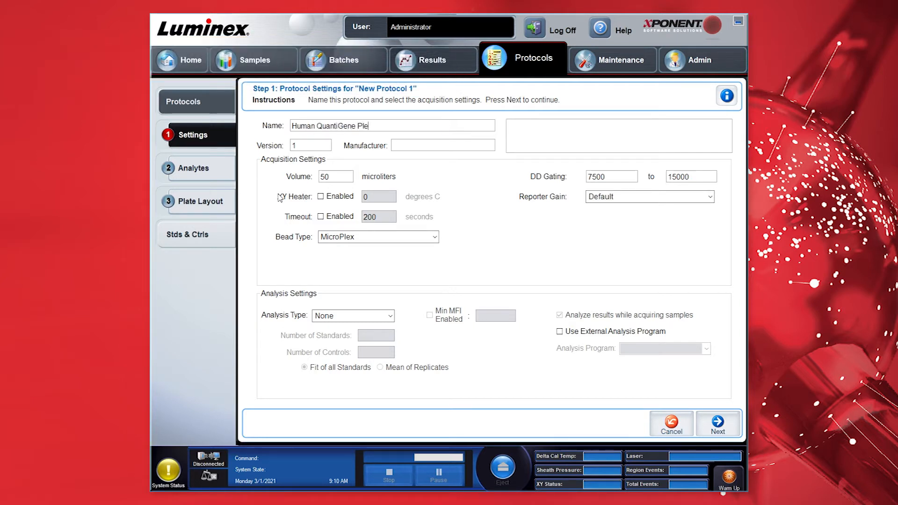
type("x custom 80plex")
left_click(394, 146)
type("In")
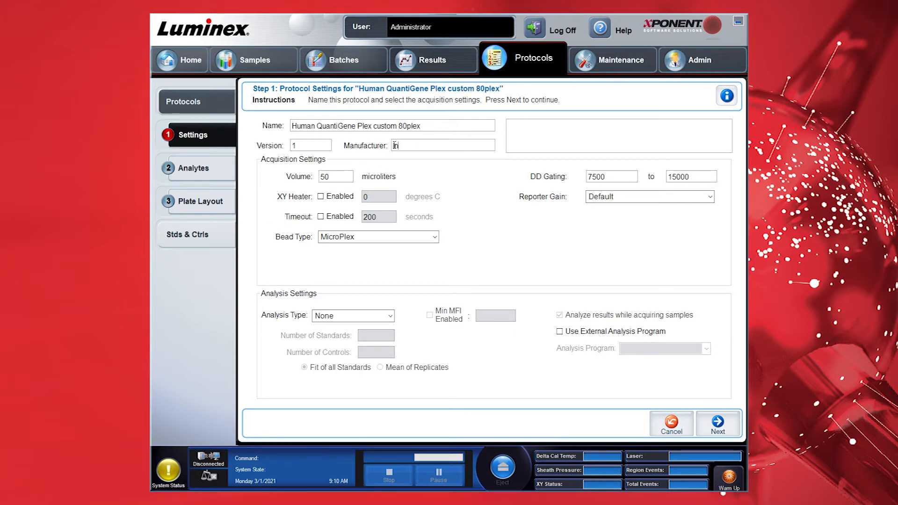
type("vitrogen")
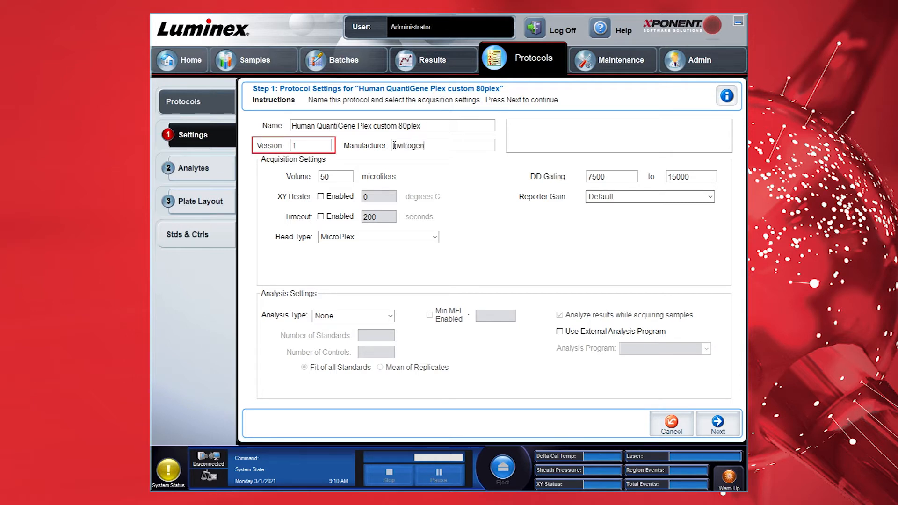
Set volume to 100 µl, enable a 45-second timeout, and set DD gating to 5000–25000
double_click(331, 184)
type("100")
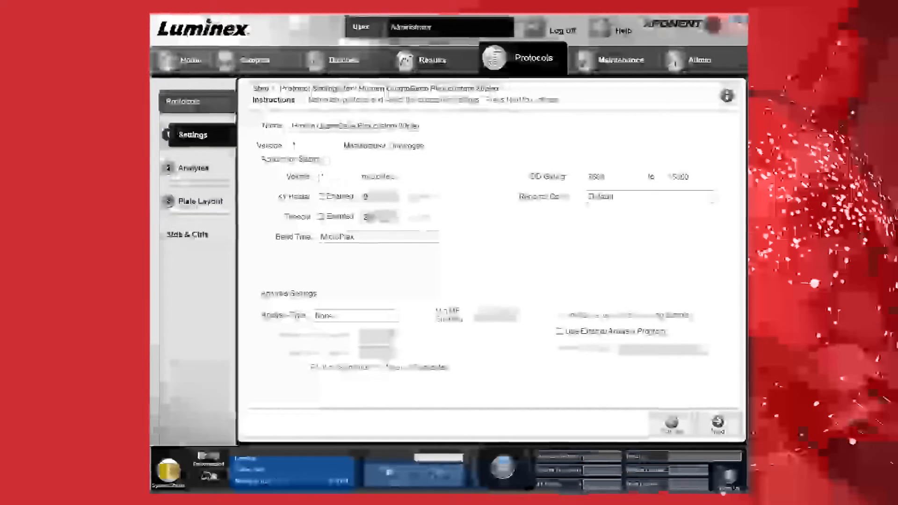
left_click(320, 216)
double_click(372, 215)
type("45")
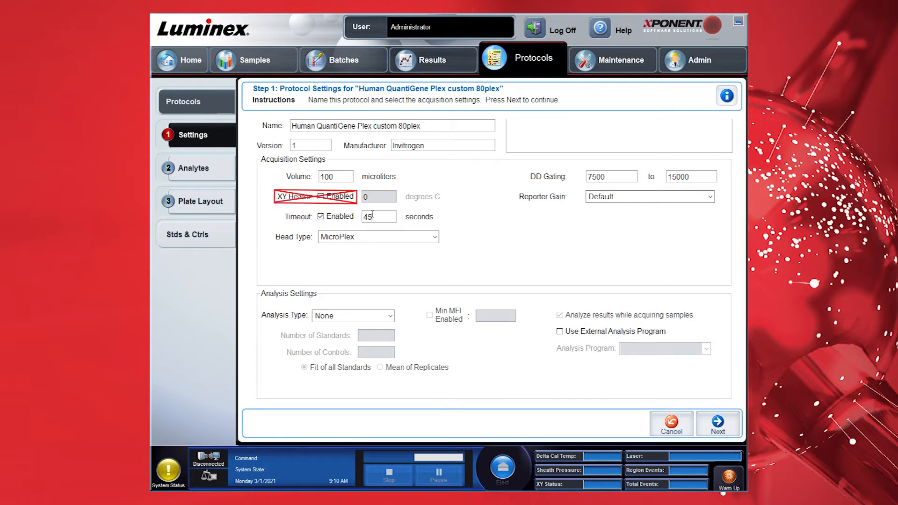
double_click(594, 176)
type("5000")
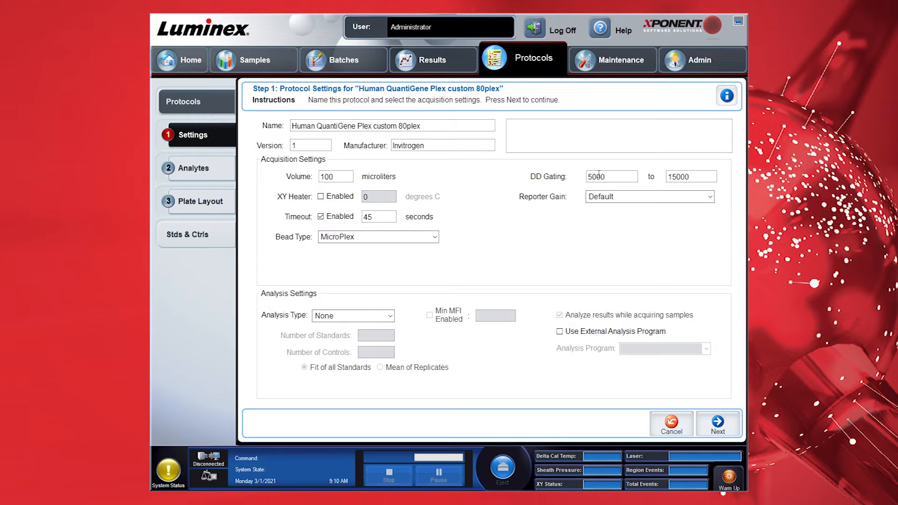
double_click(697, 178)
type("25000")
Choose MagPlex bead type, keeping reporter gain at Default and analysis type at None
left_click(430, 237)
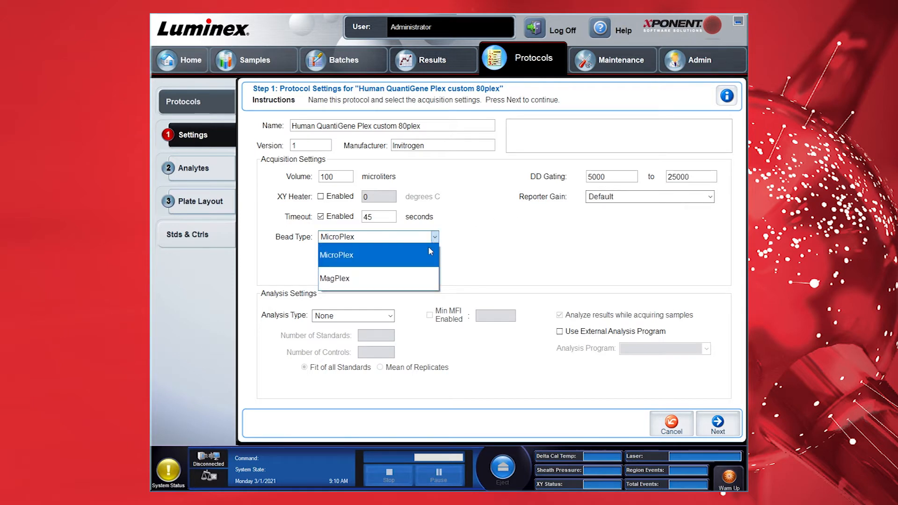
left_click(415, 272)
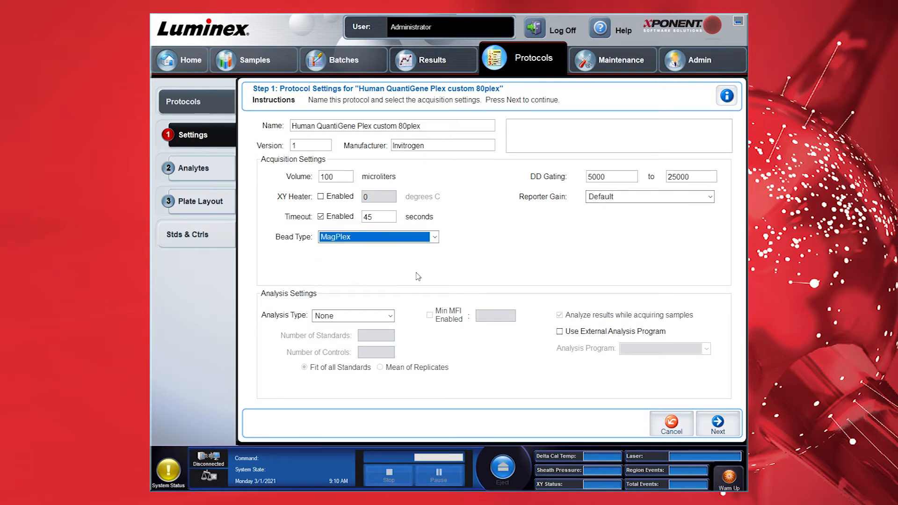
left_click(710, 199)
left_click(710, 199)
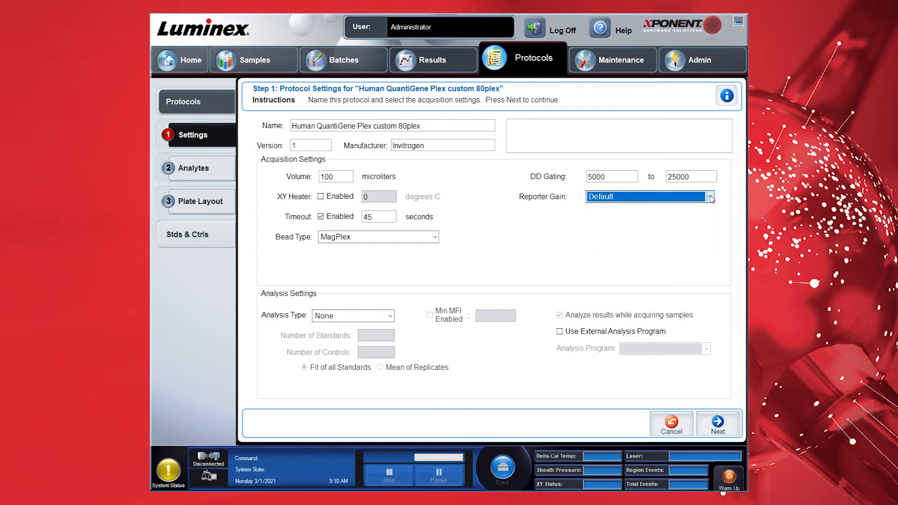
left_click(371, 317)
left_click(377, 330)
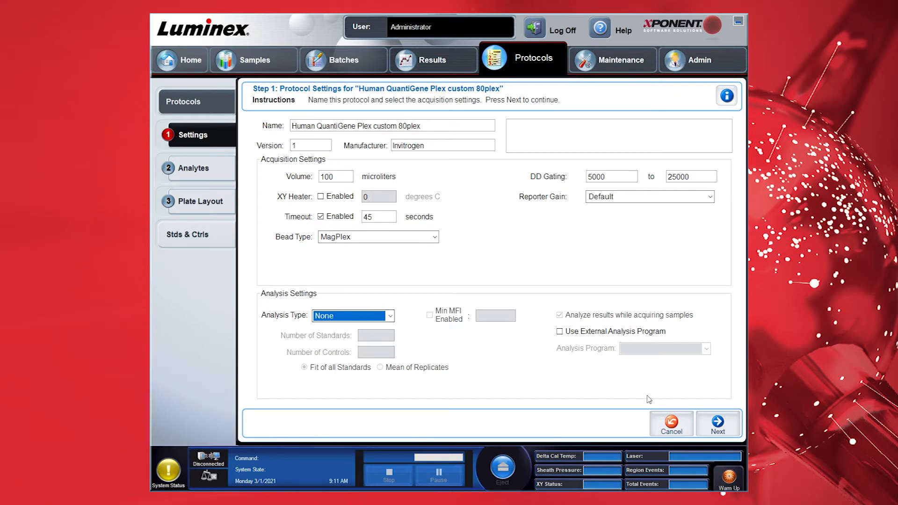
On the Analytes step, add bead regions 14, 17 and 18 named GUSB, GAPDH and bACT
left_click(716, 426)
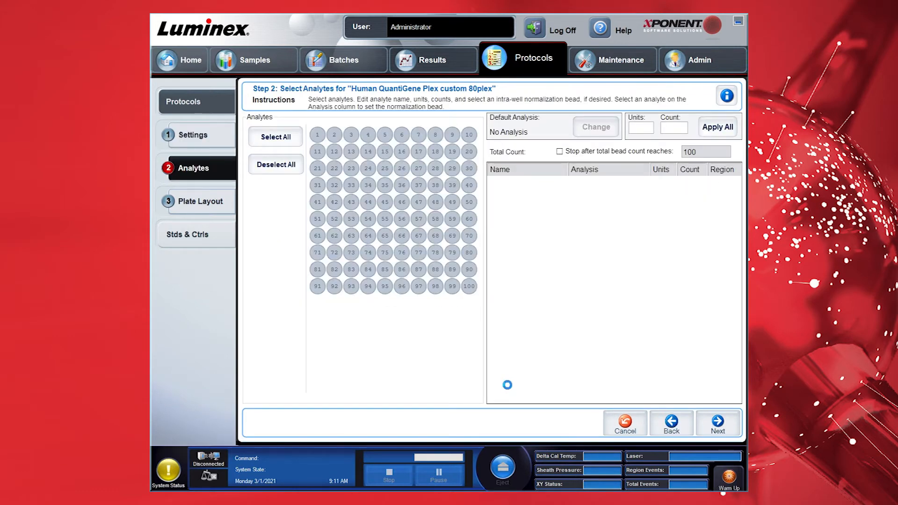
left_click(368, 151)
double_click(502, 188)
type("GUSB")
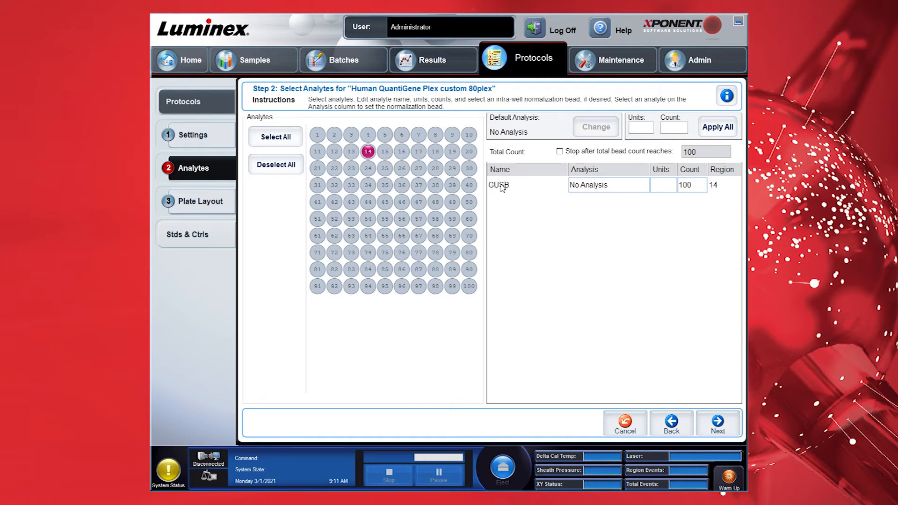
left_click(419, 151)
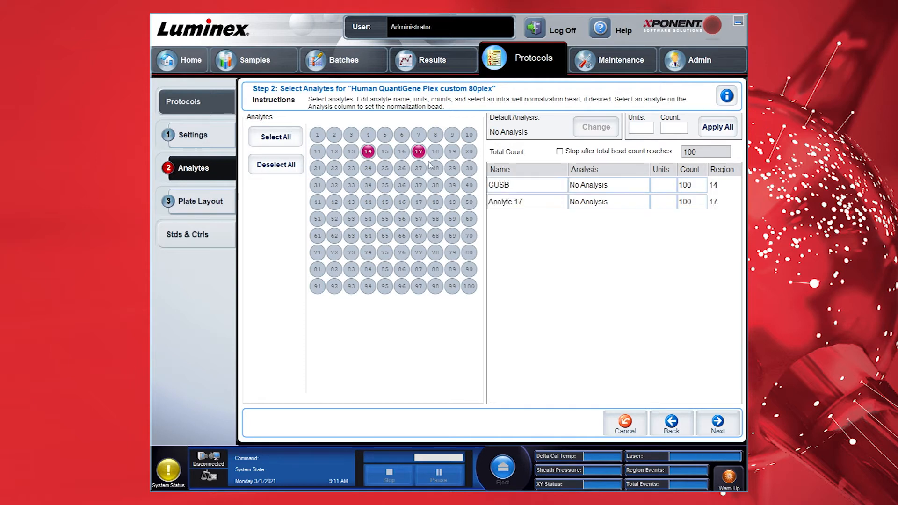
double_click(501, 207)
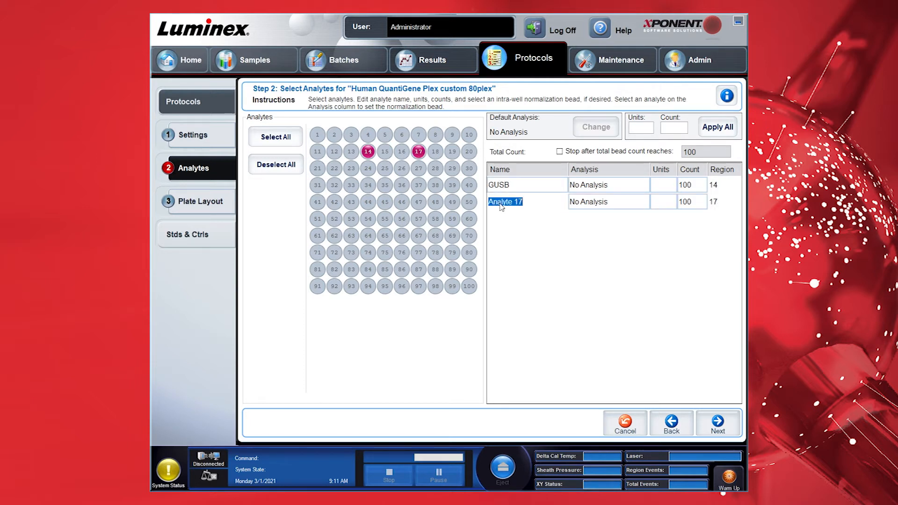
type("GAPDH")
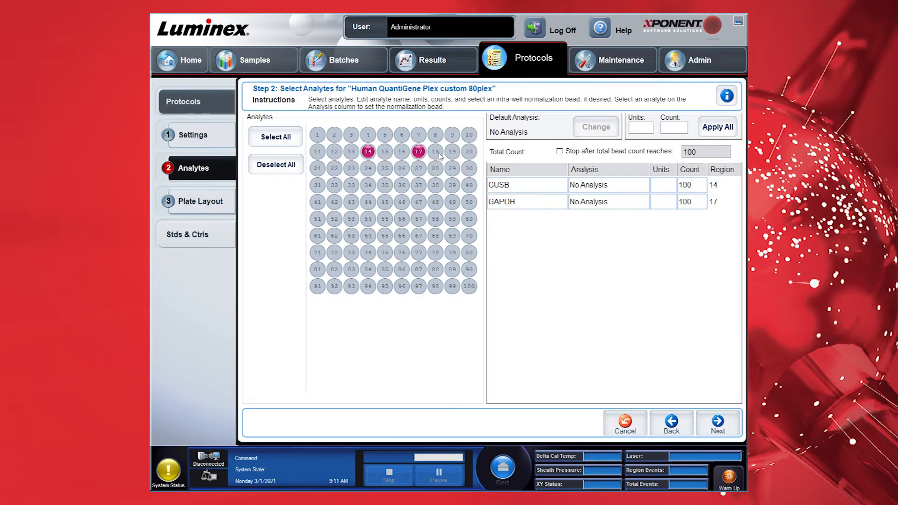
left_click(435, 151)
double_click(504, 219)
type("bACT")
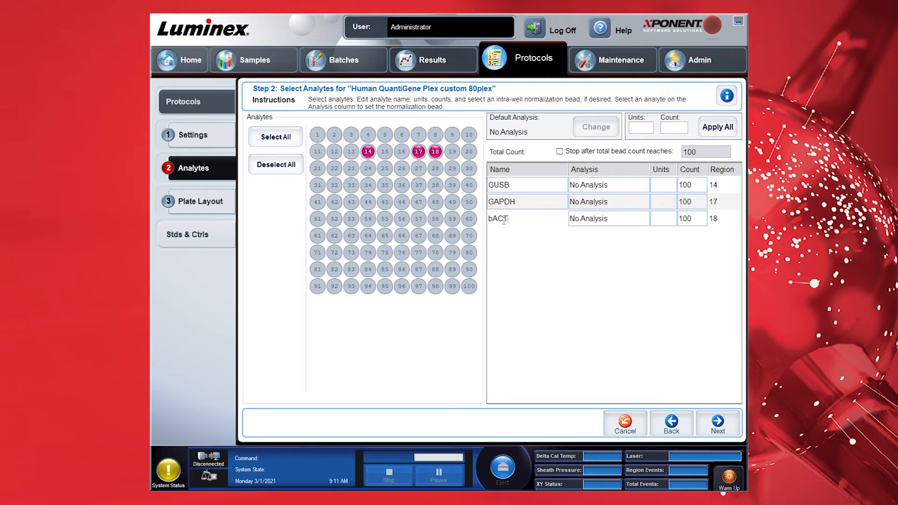
Add bead regions 25, 42 and 39 as analytes Unt1, Unt2 and HPRT1
left_click(384, 168)
double_click(510, 241)
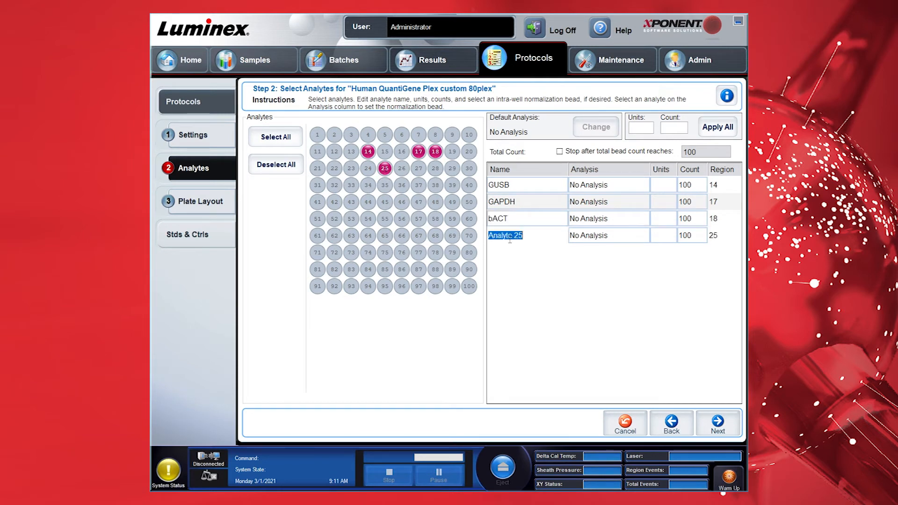
type("Unt1")
left_click(335, 203)
double_click(510, 255)
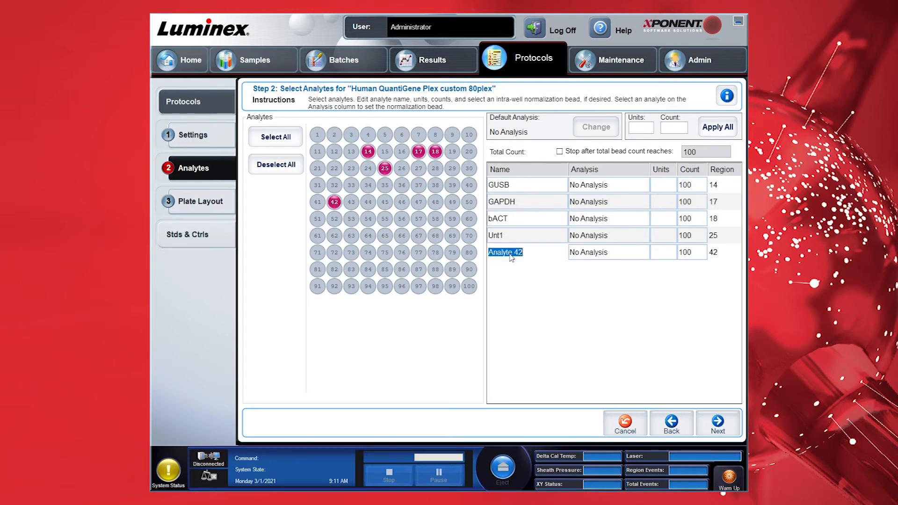
type("Unt2")
left_click(453, 185)
double_click(511, 270)
type("H")
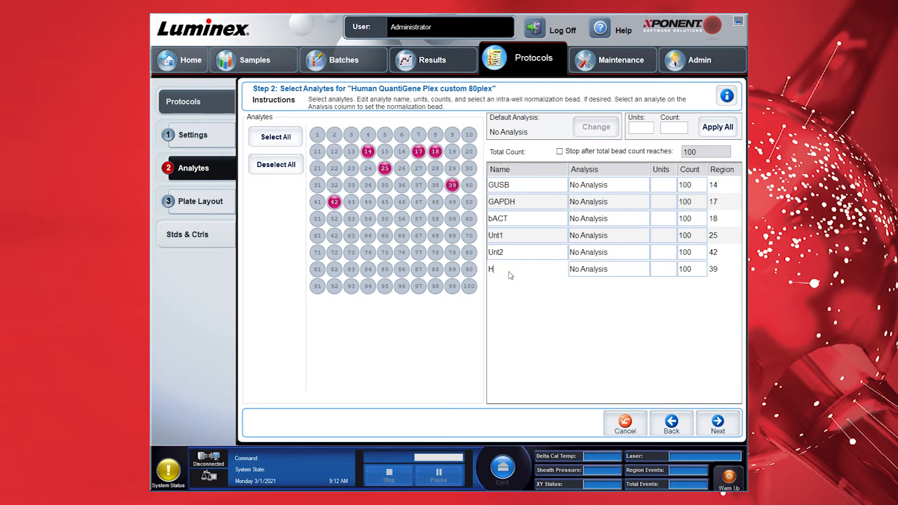
type("PRT1")
Add bead regions 22 and 46 as analytes a162a and TBC
left_click(334, 168)
left_click(528, 289)
type("a")
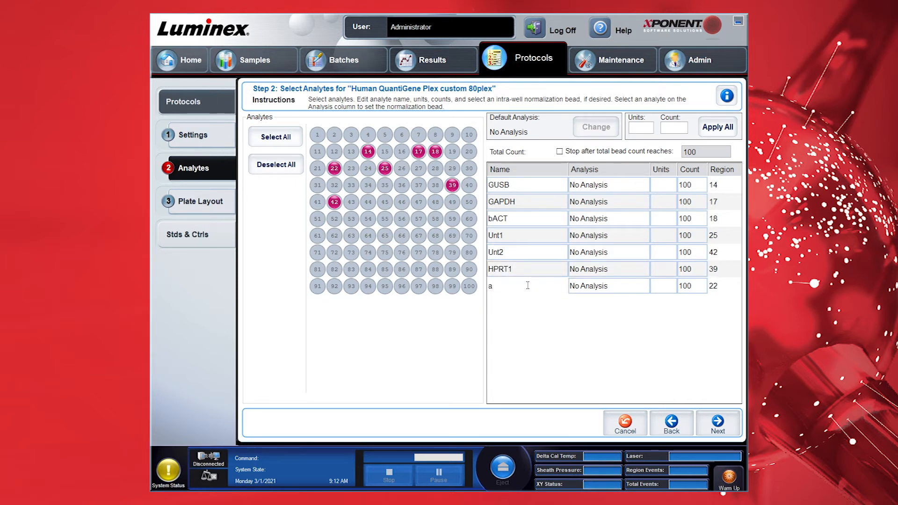
type("162a")
key("Return")
left_click(402, 204)
left_click(509, 306)
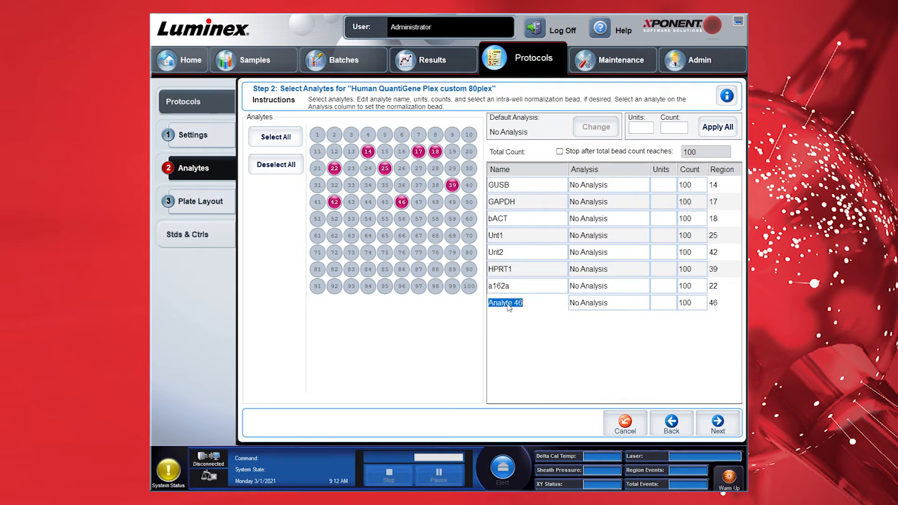
type("TBC")
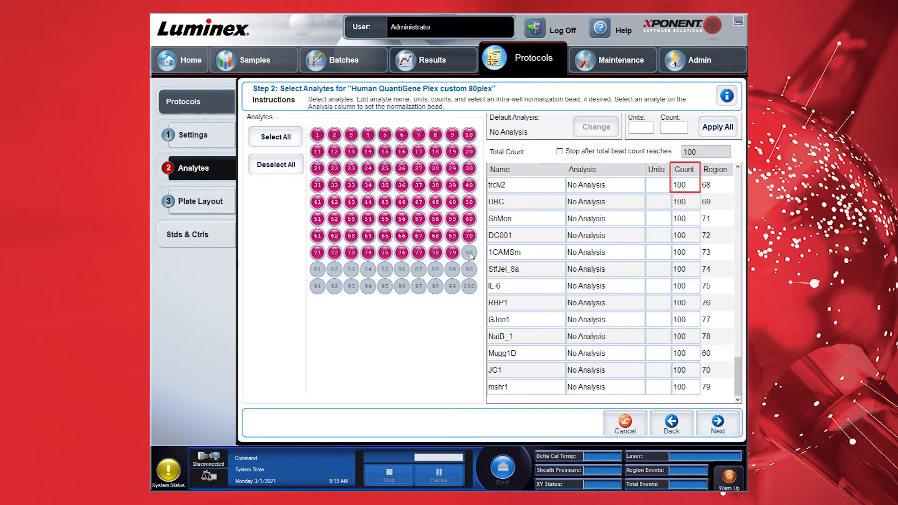
Add bead region 80 as analyte TDC and continue to the Plate Layout step
left_click(469, 253)
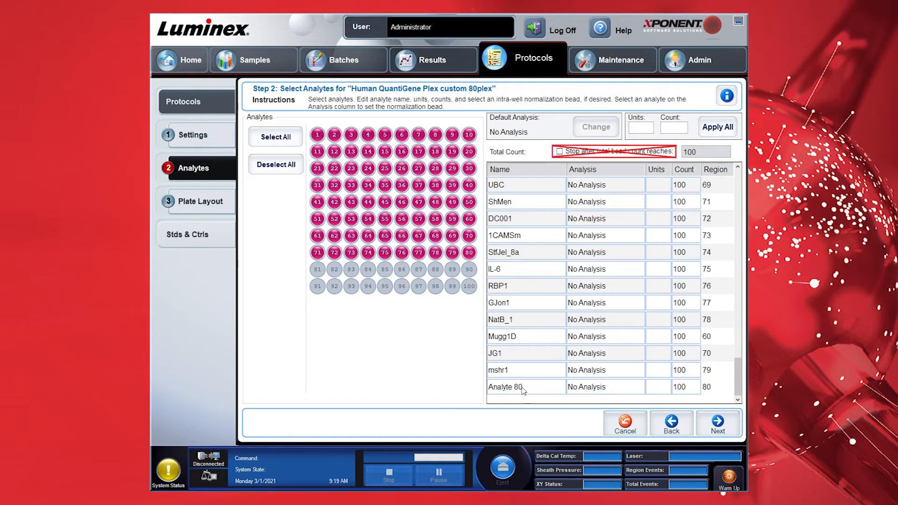
left_click(522, 390)
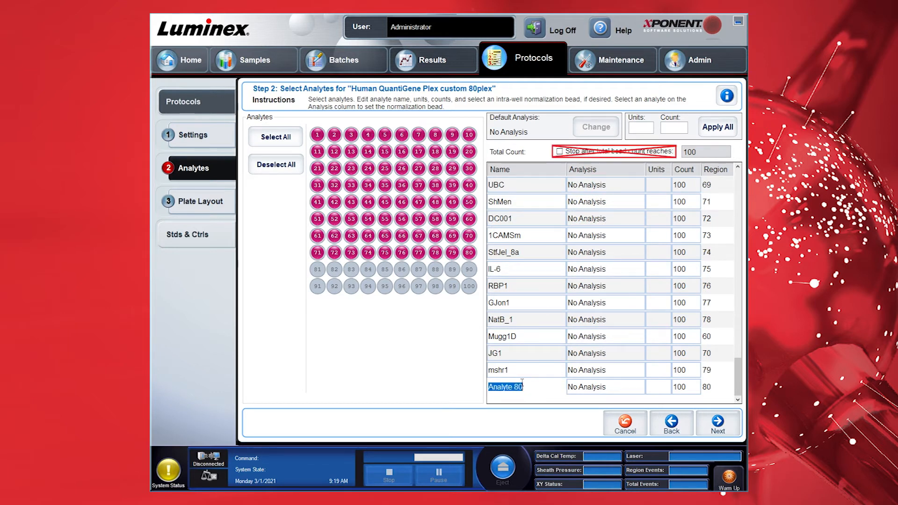
type("TDC")
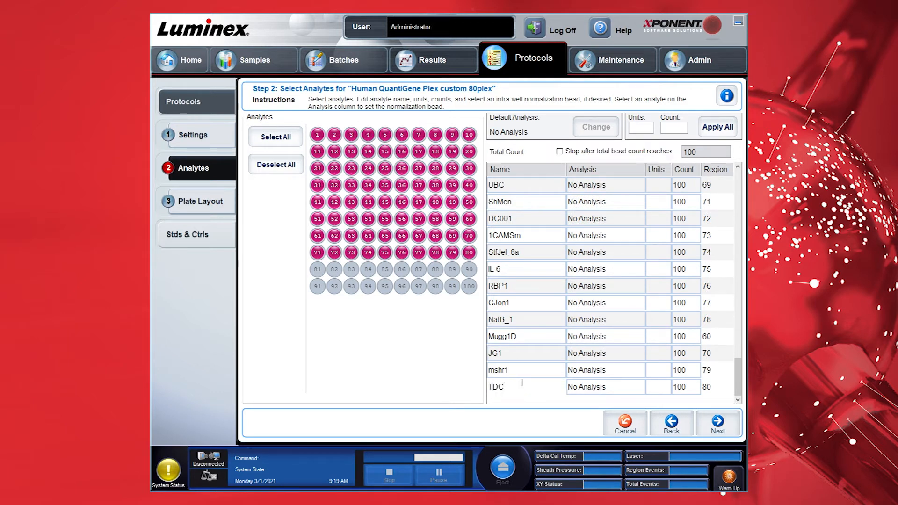
left_click(711, 414)
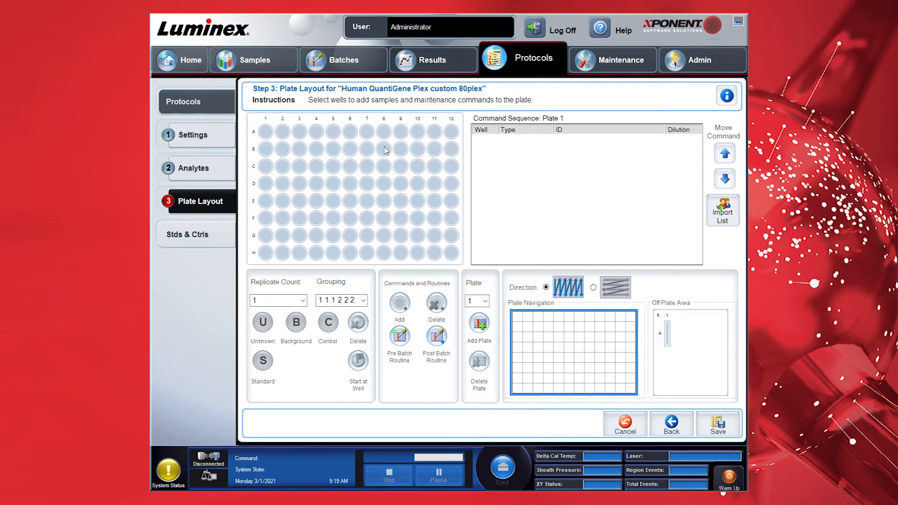
Save the 80plex protocol from its Plate Layout step
left_click(718, 427)
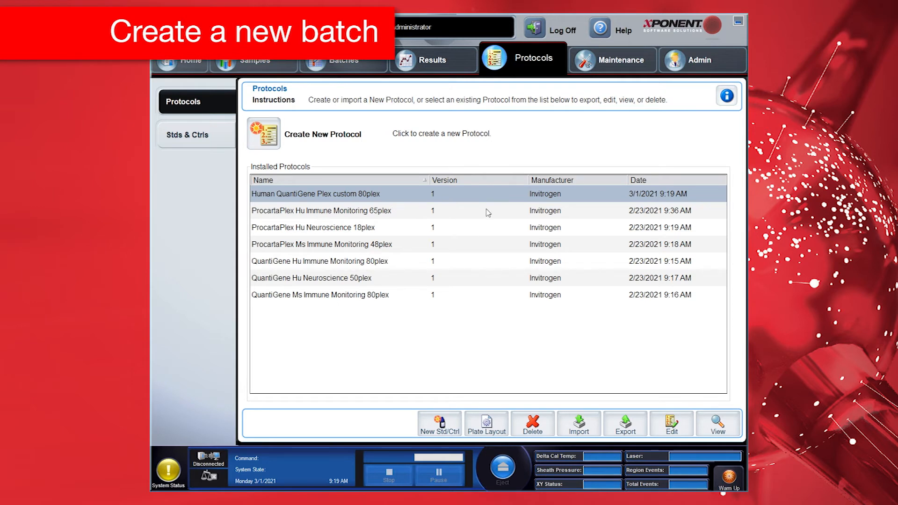
Create batch 'Experiment 1 Human QGP custom 80plex' from the custom 80plex protocol and continue to Plate Layout
left_click(362, 59)
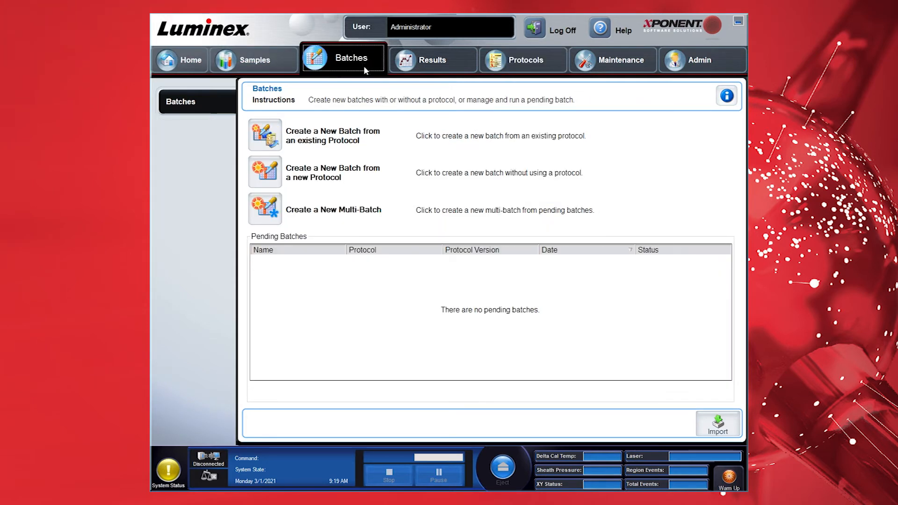
left_click(273, 143)
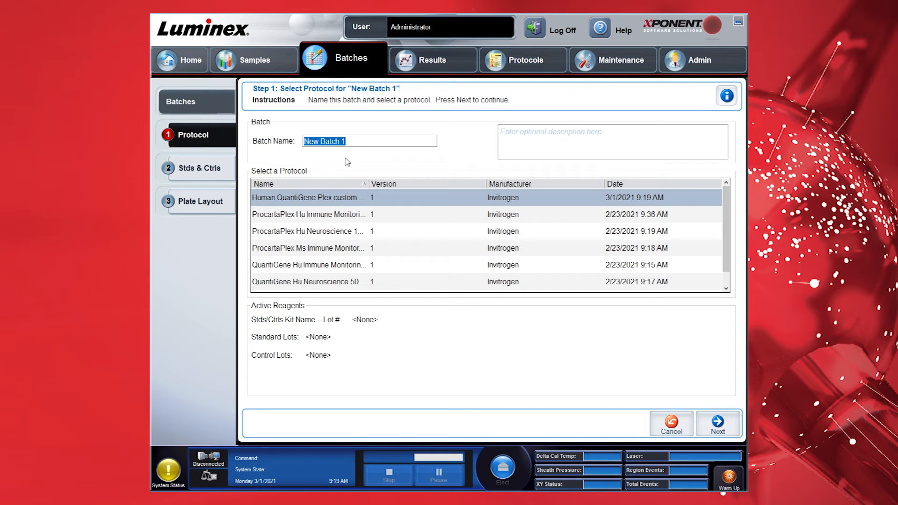
left_click_drag(369, 184, 451, 185)
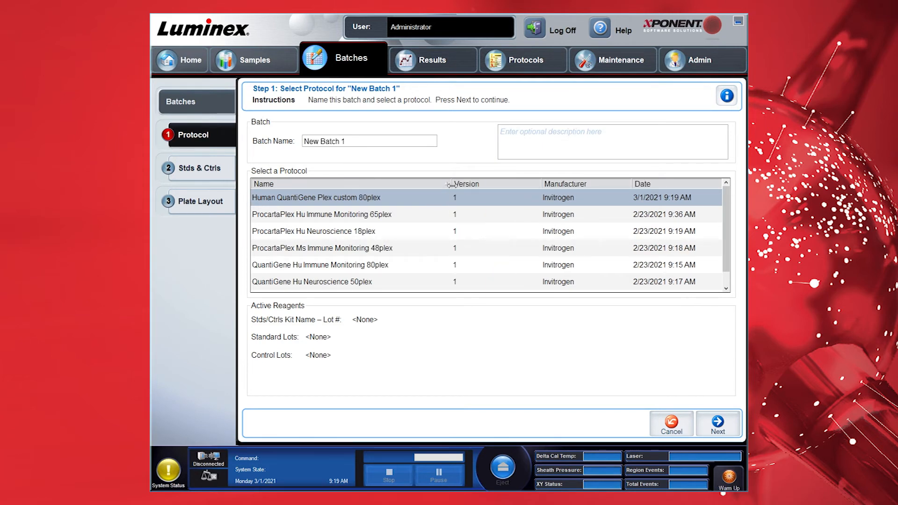
left_click(312, 142)
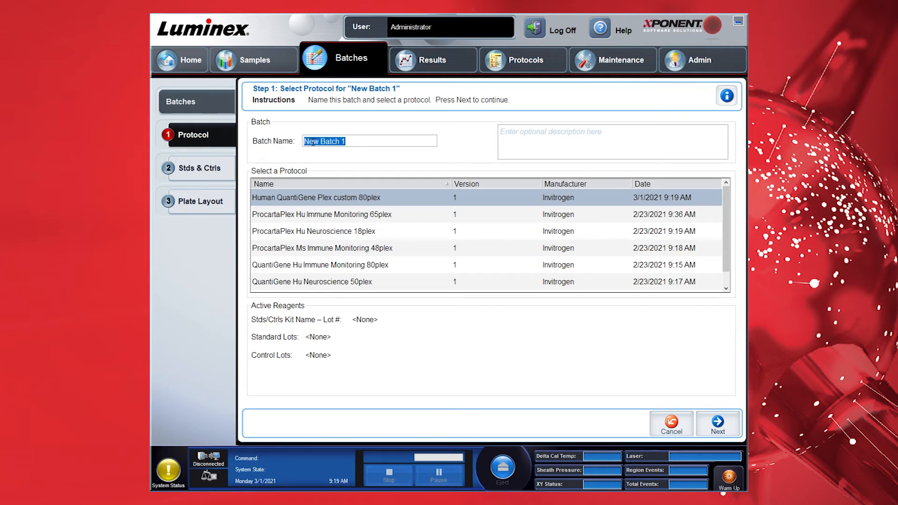
type("Experiment 1 Human QGP cus")
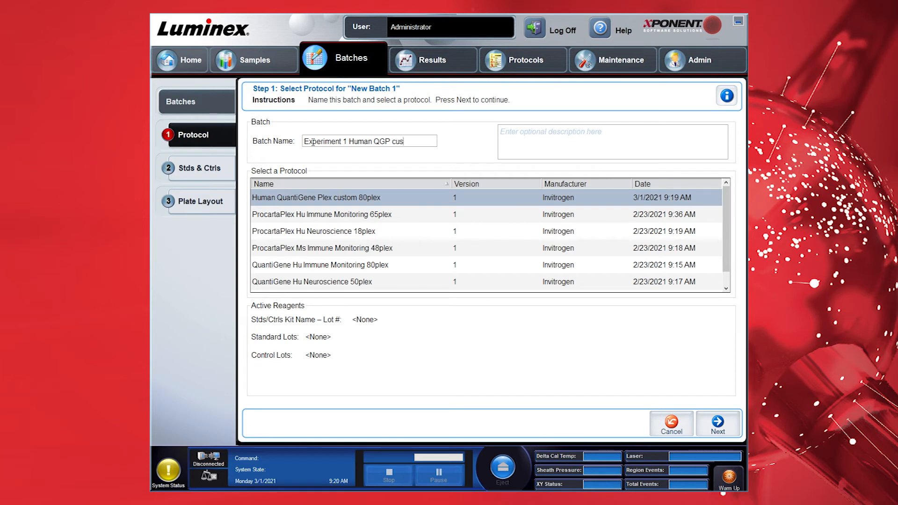
type("tom 80plex")
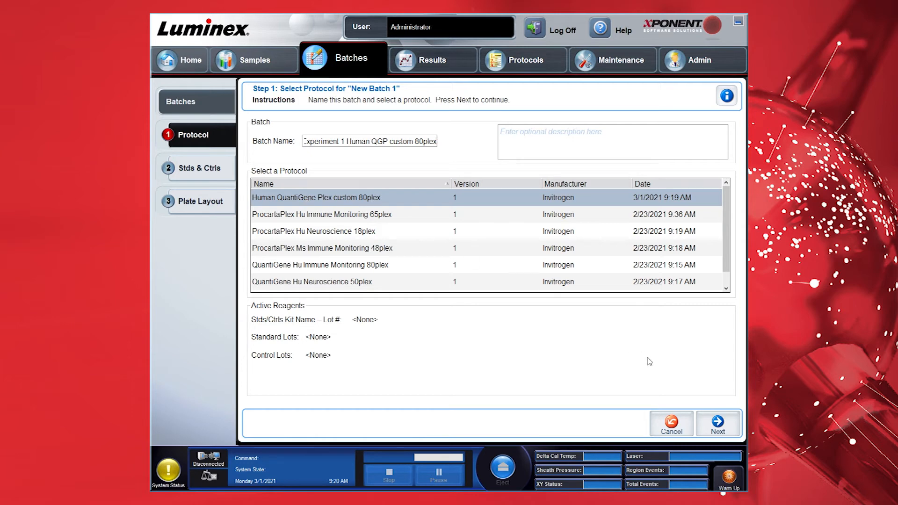
left_click(718, 424)
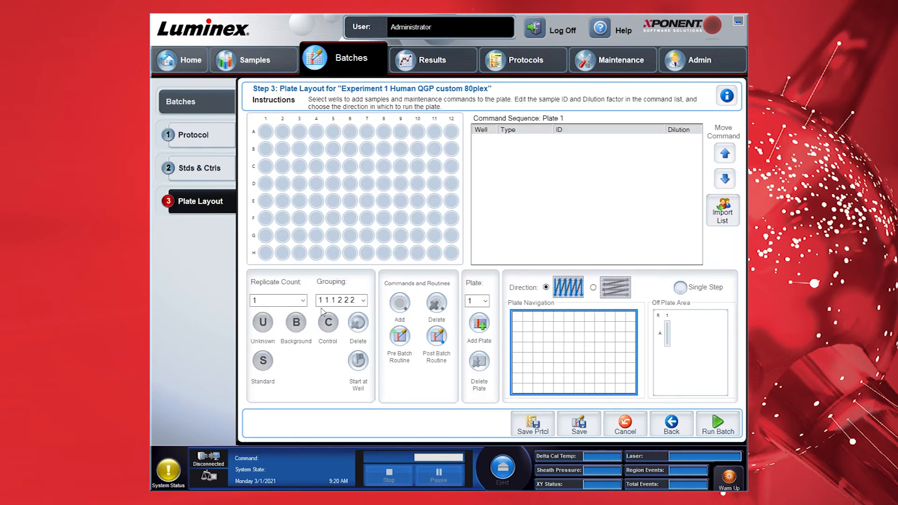
Set replicate count to 3 with replicate grouping 111222
left_click(303, 301)
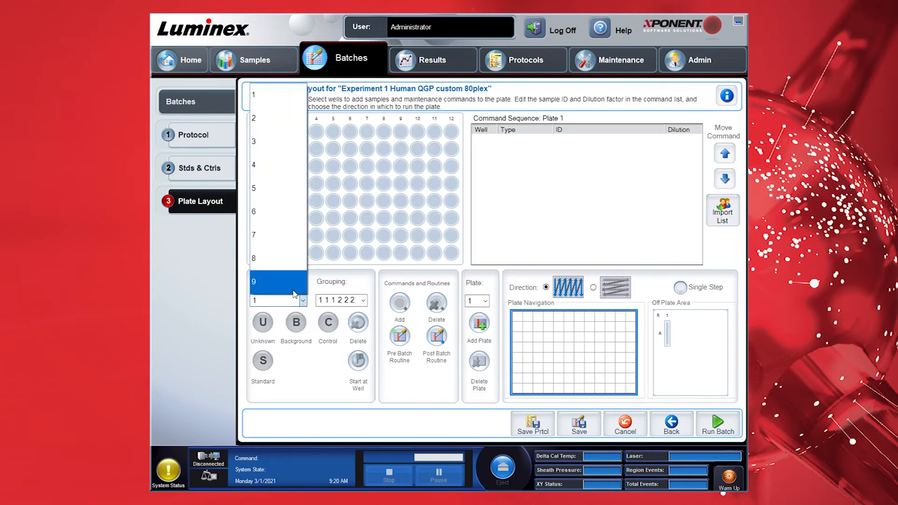
left_click(264, 150)
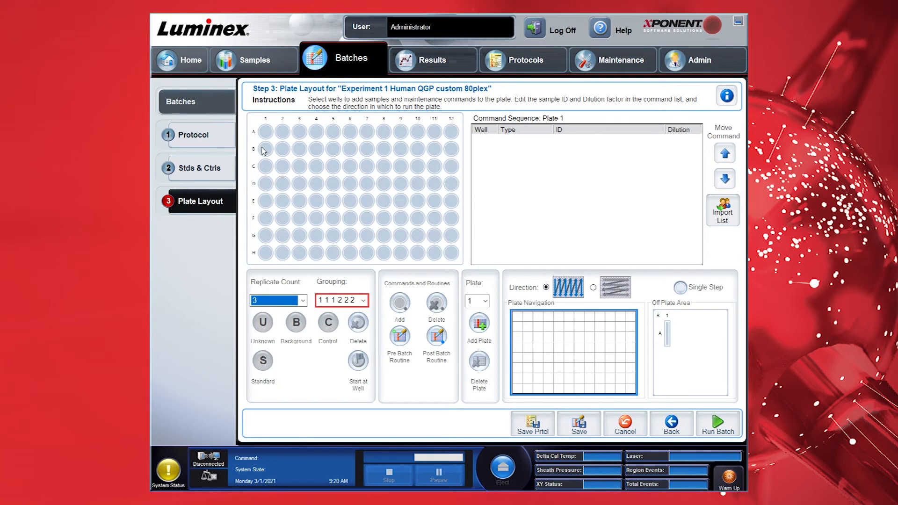
left_click(363, 300)
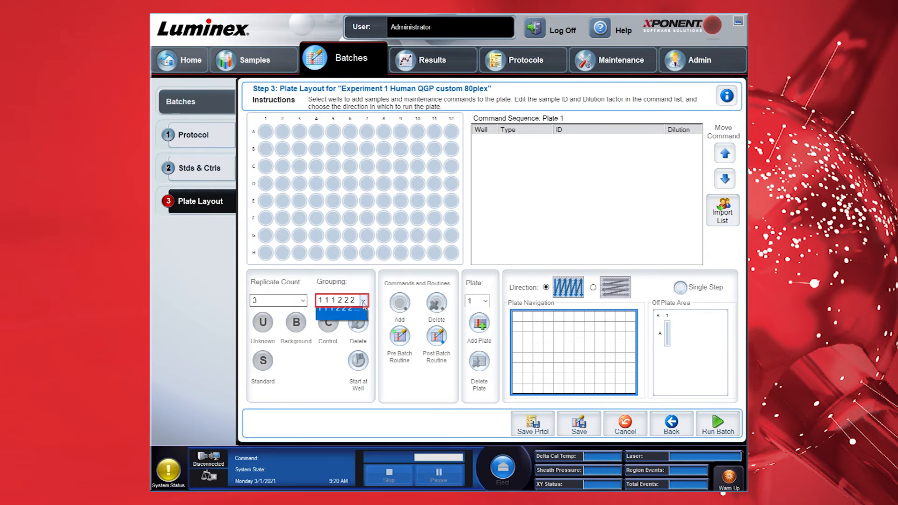
left_click(358, 320)
left_click(363, 302)
left_click(350, 336)
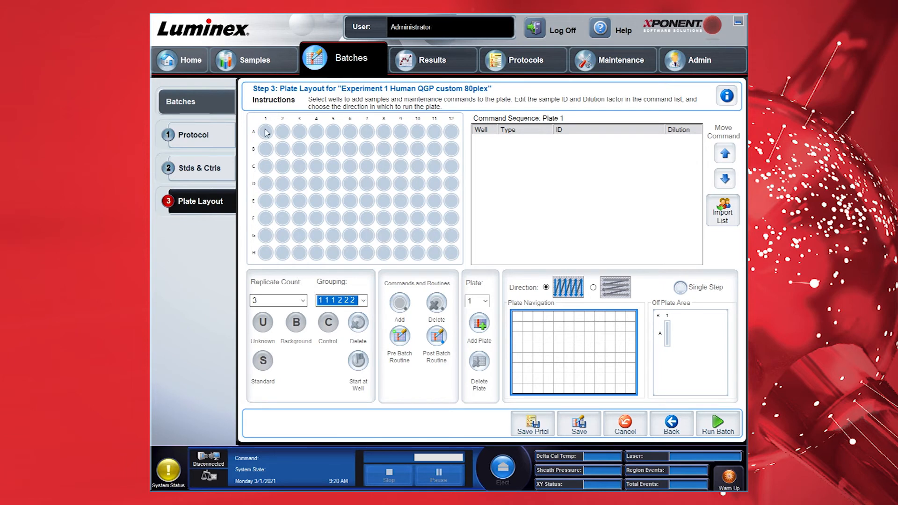
Mark wells A1–C1 as Background and all remaining wells as Unknown samples
left_click(266, 168)
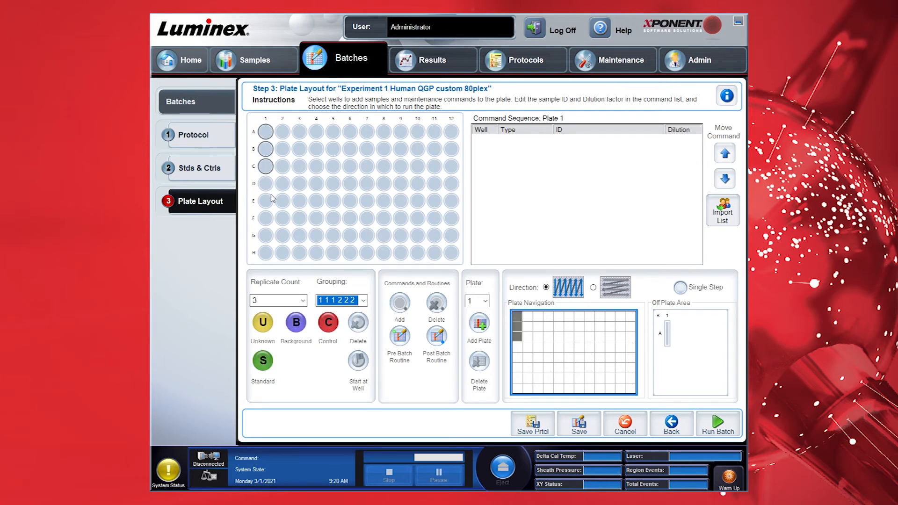
left_click(296, 322)
left_click_drag(265, 182, 268, 255)
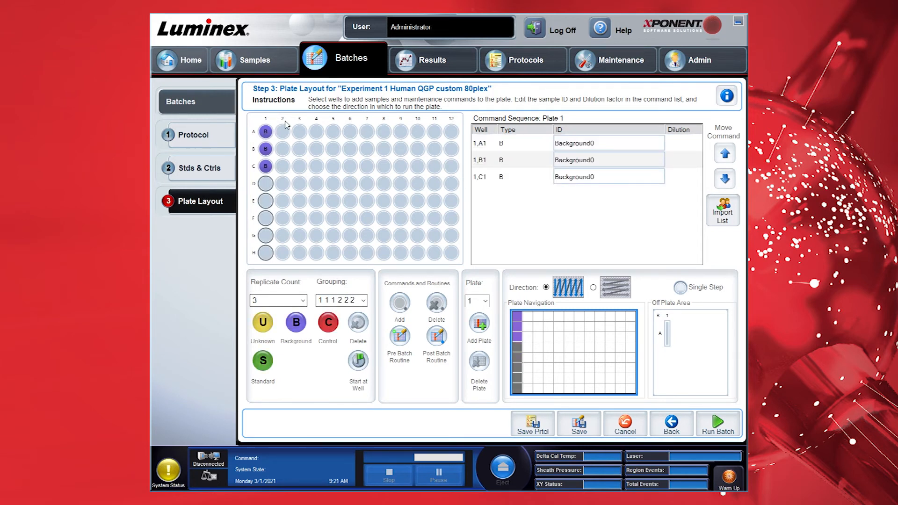
left_click_drag(286, 135, 450, 262)
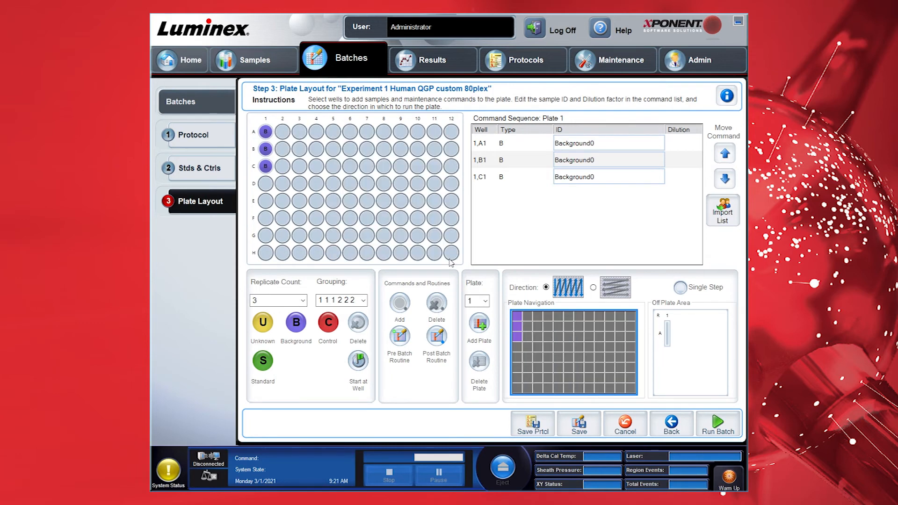
left_click(263, 323)
left_click(577, 196)
left_click(577, 196)
Rename sample IDs D1 and G1 to Untreated 1 and Untreated 2, then save the pending batch
type("Untreated 1")
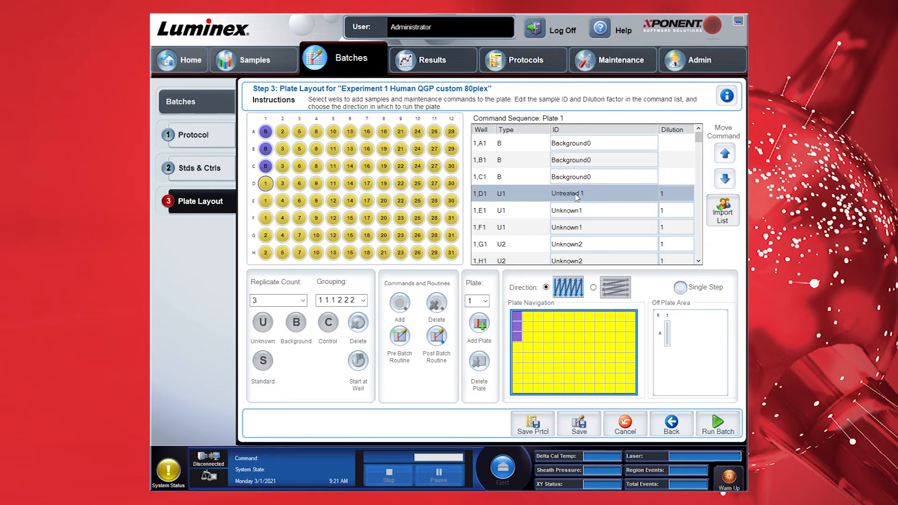
key("Return")
left_click(580, 244)
left_click(579, 244)
type("Untreated 2")
key("Return")
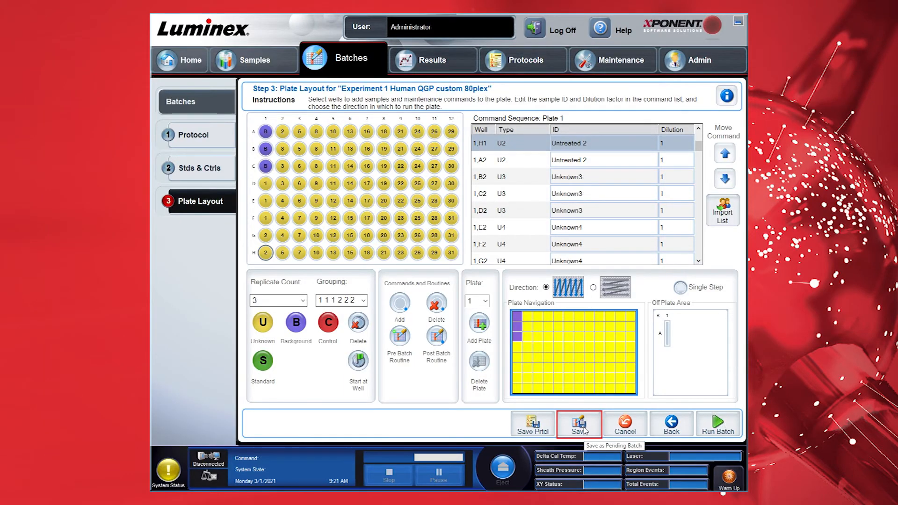
left_click(580, 426)
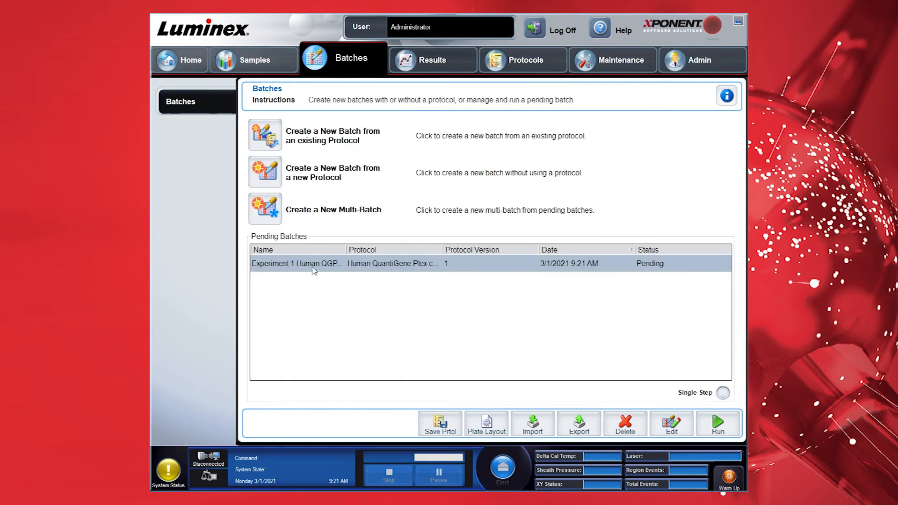
Run the pending 'Experiment 1 Human QGP custom 80plex' batch from Pending Batches
left_click_drag(346, 250, 418, 250)
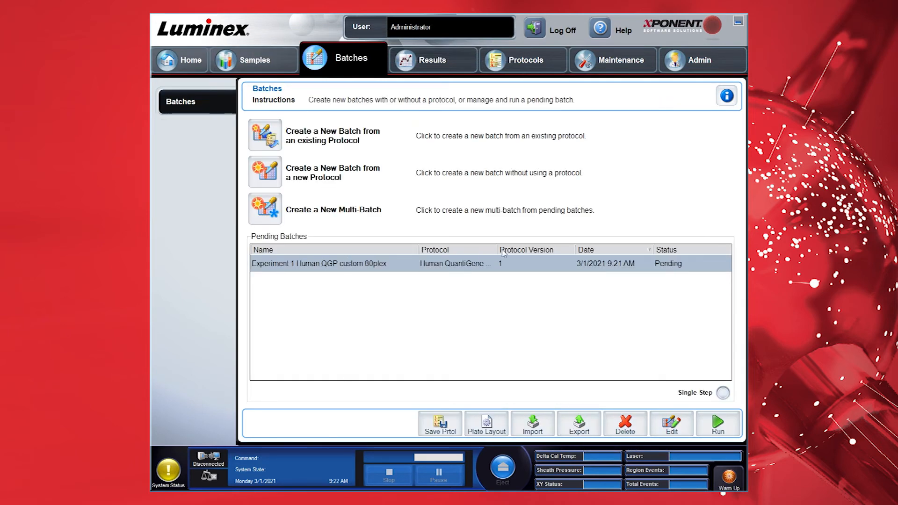
left_click_drag(497, 250, 596, 250)
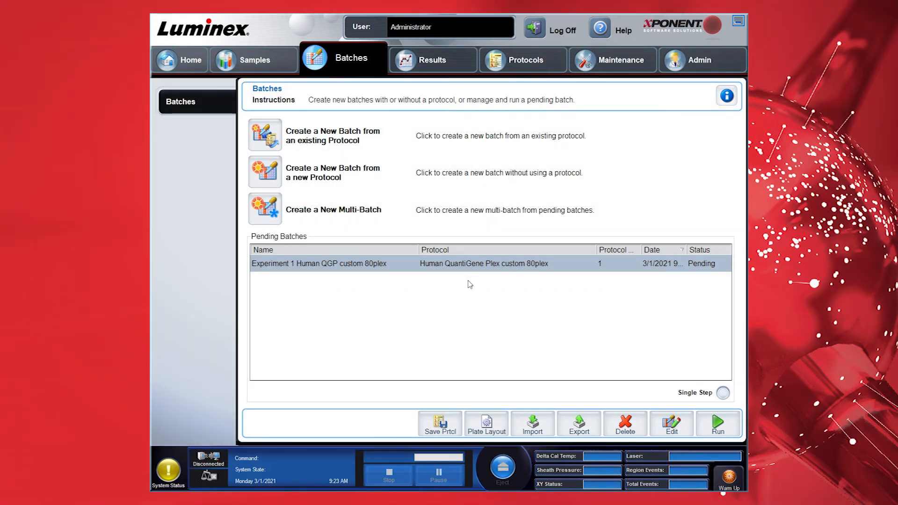
left_click(718, 424)
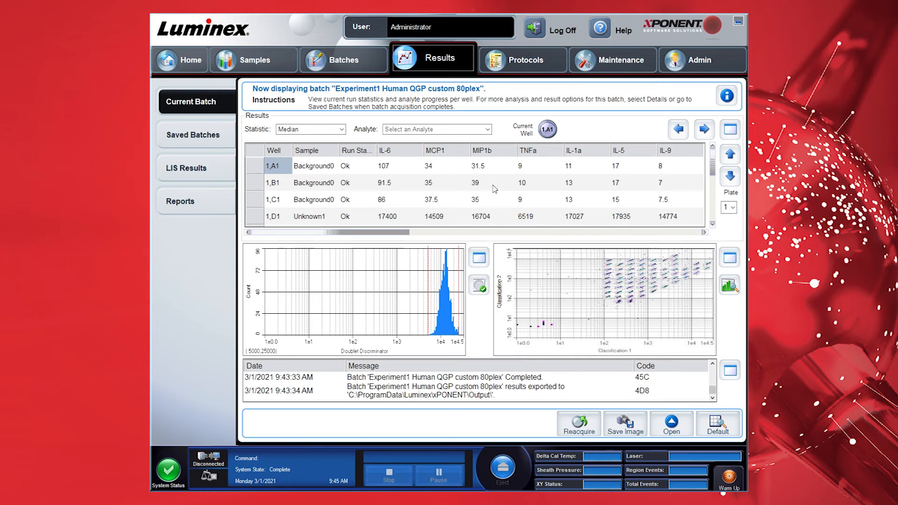
Show bead counts per well by setting Statistic to Count, then look through the analyte list
left_click(338, 130)
left_click(323, 188)
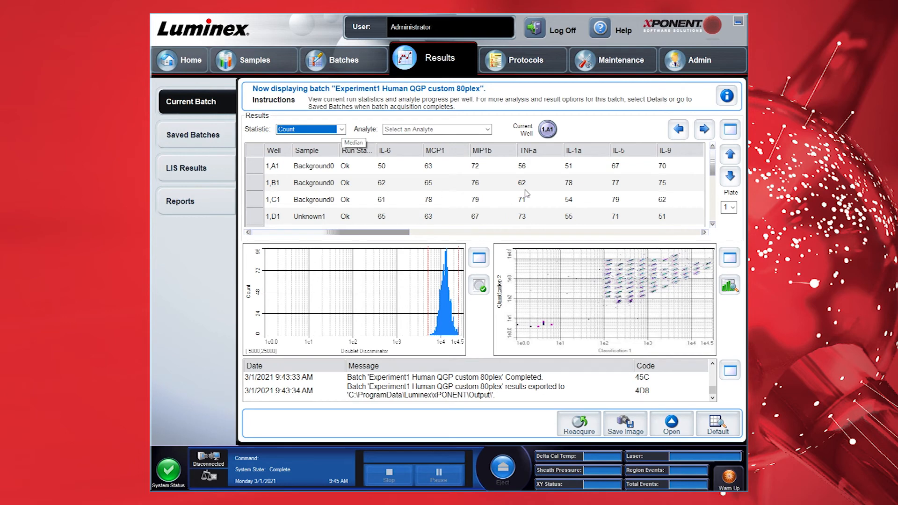
left_click(487, 131)
left_click(488, 131)
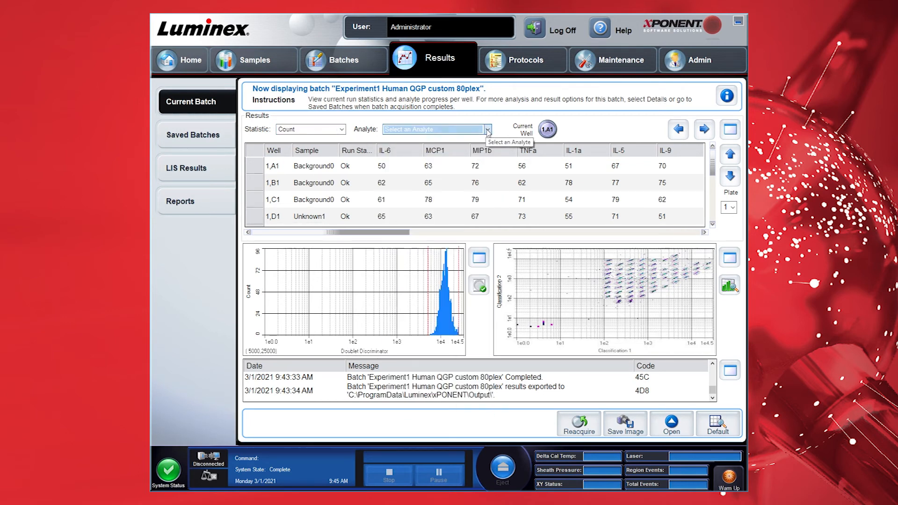
Return the statistic to Median and bring up the Saved Batches list
left_click(342, 131)
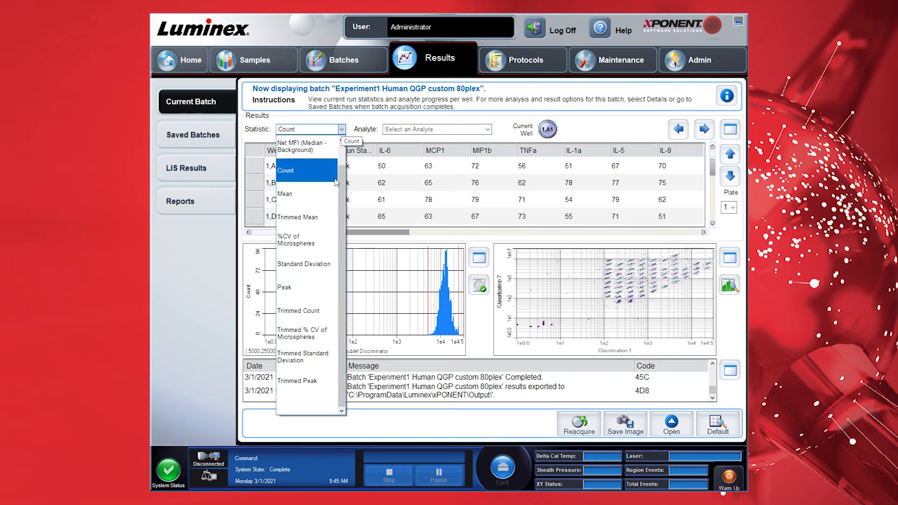
left_click_drag(341, 181, 327, 146)
left_click(329, 148)
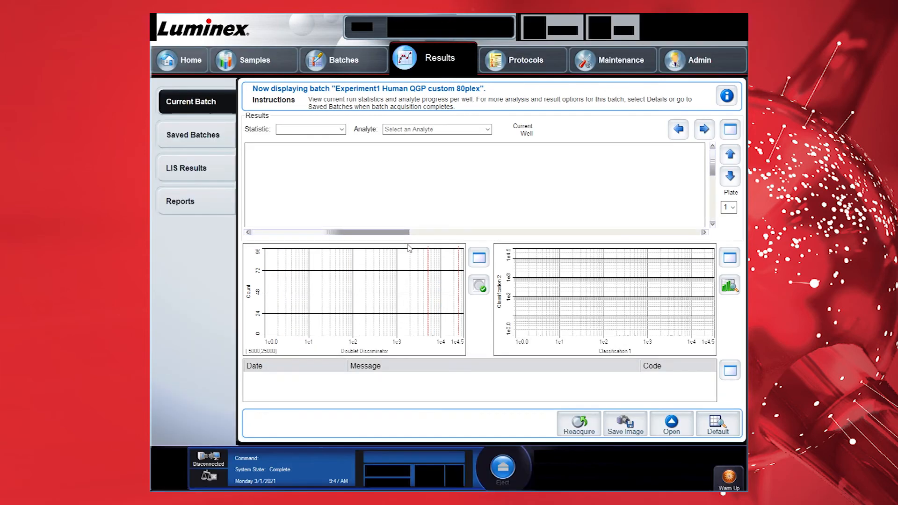
left_click(218, 147)
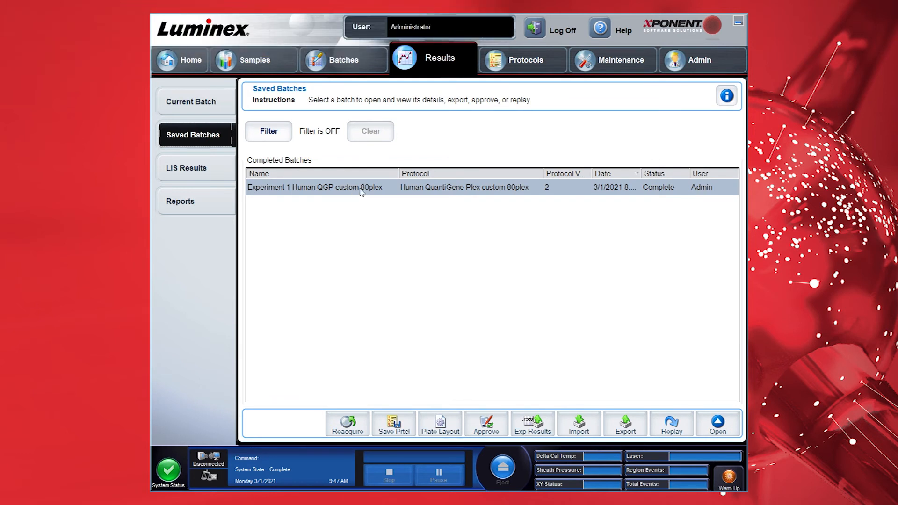
Open the completed Experiment 1 Human QGP custom 80plex batch and export its results to CSV
left_click(723, 429)
left_click(535, 426)
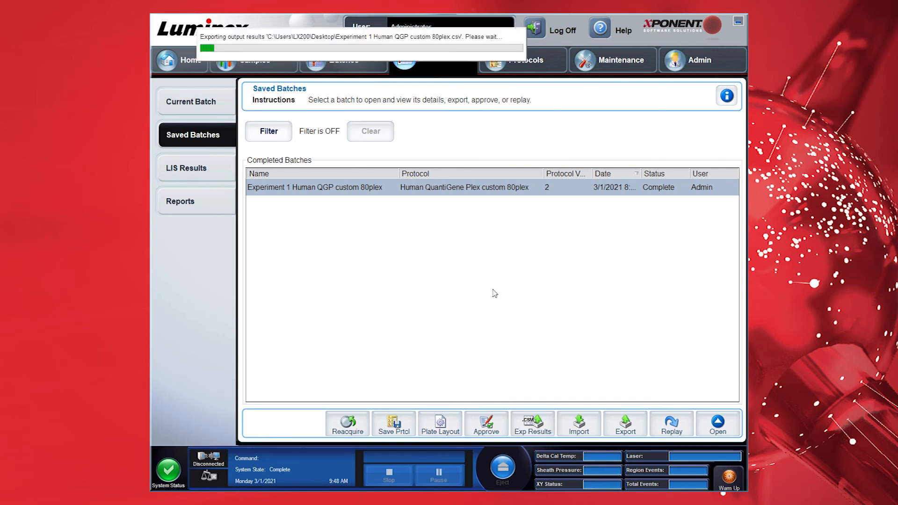